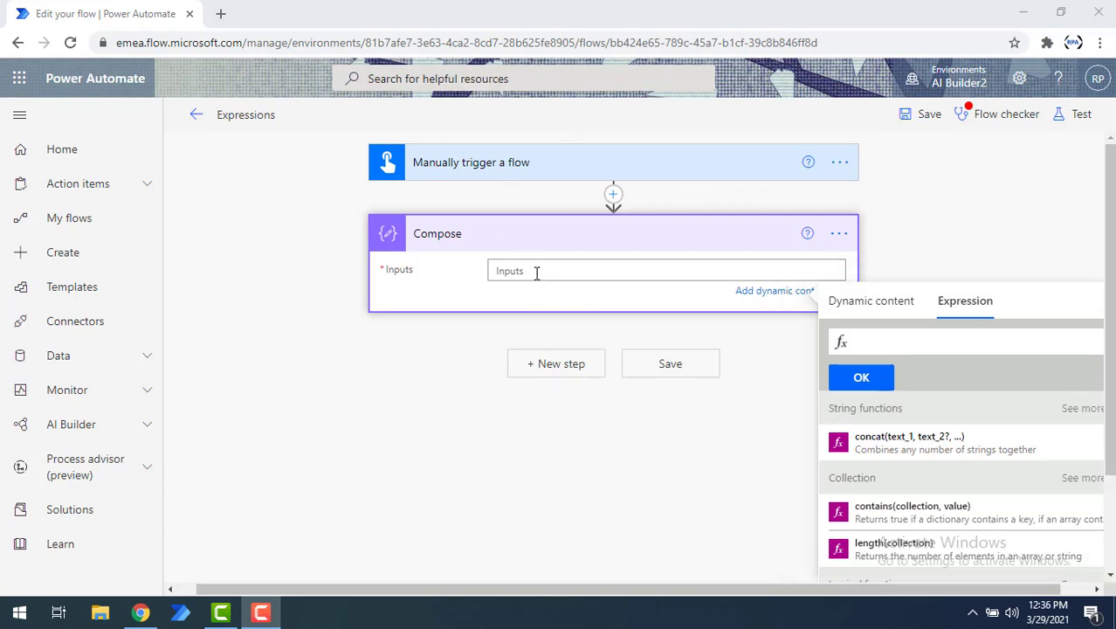
Step: Browse the dynamic content and expression function lists for the Compose action's Inputs field
click(537, 272)
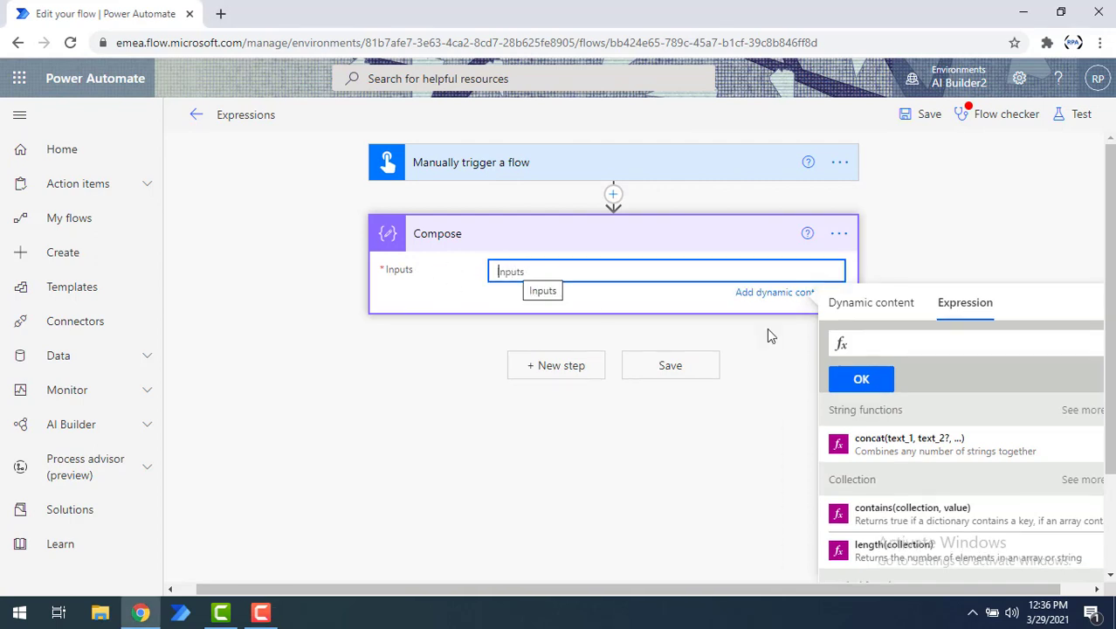
click(685, 300)
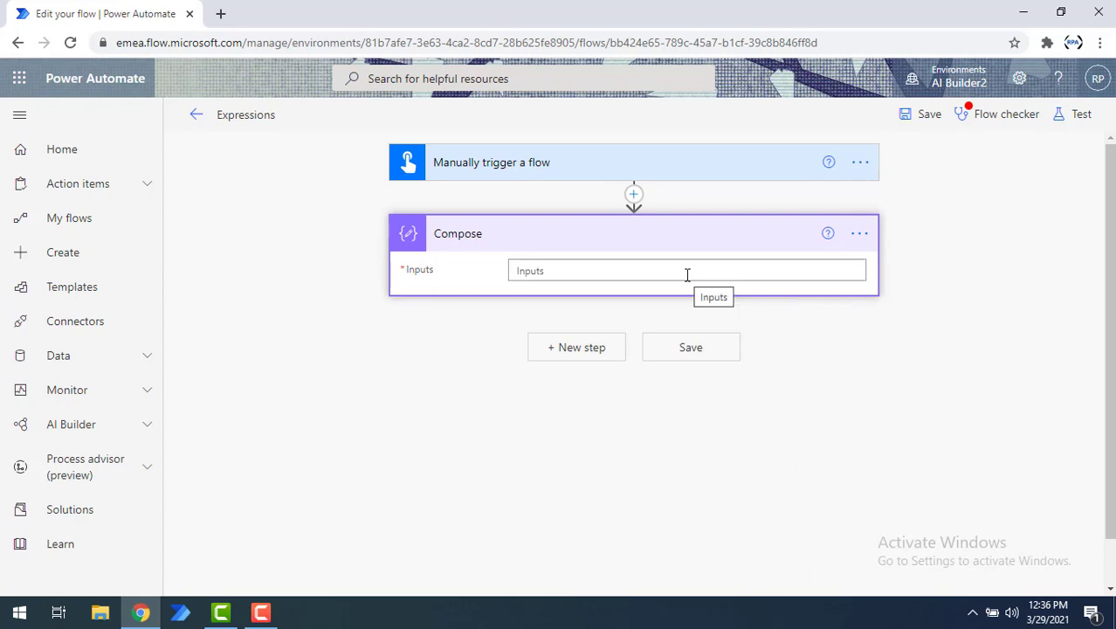
click(686, 273)
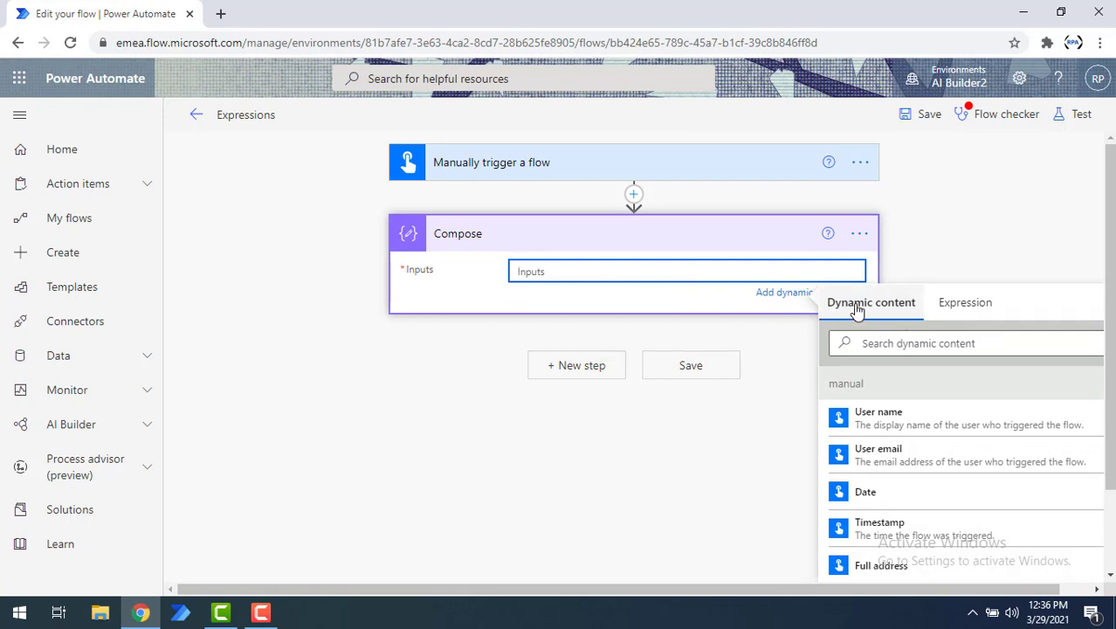
click(966, 313)
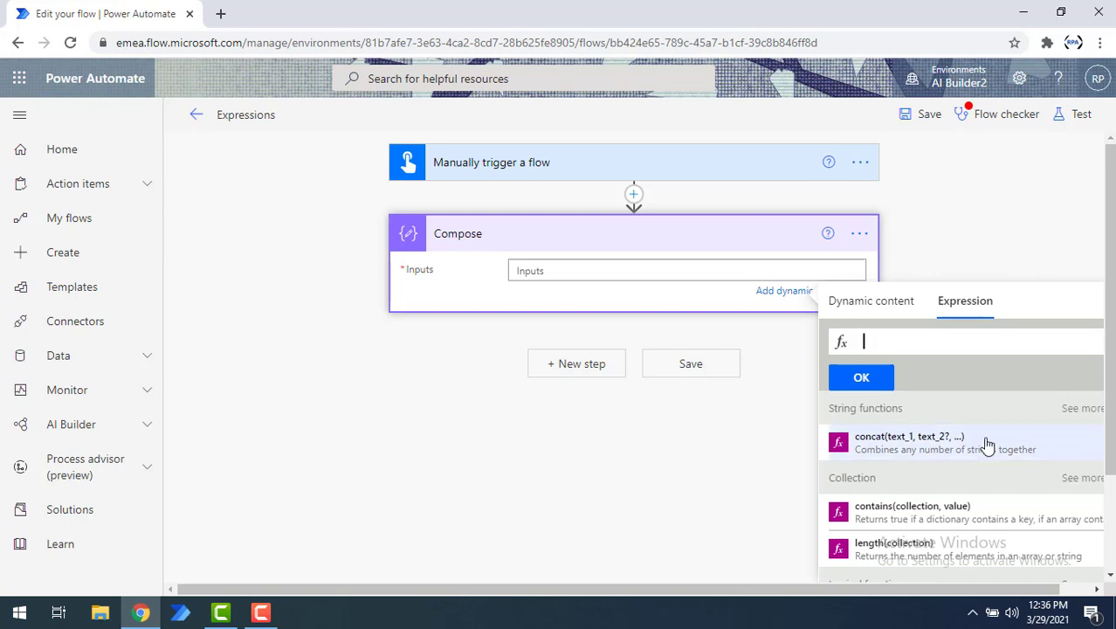
scroll(987, 445, down, 10)
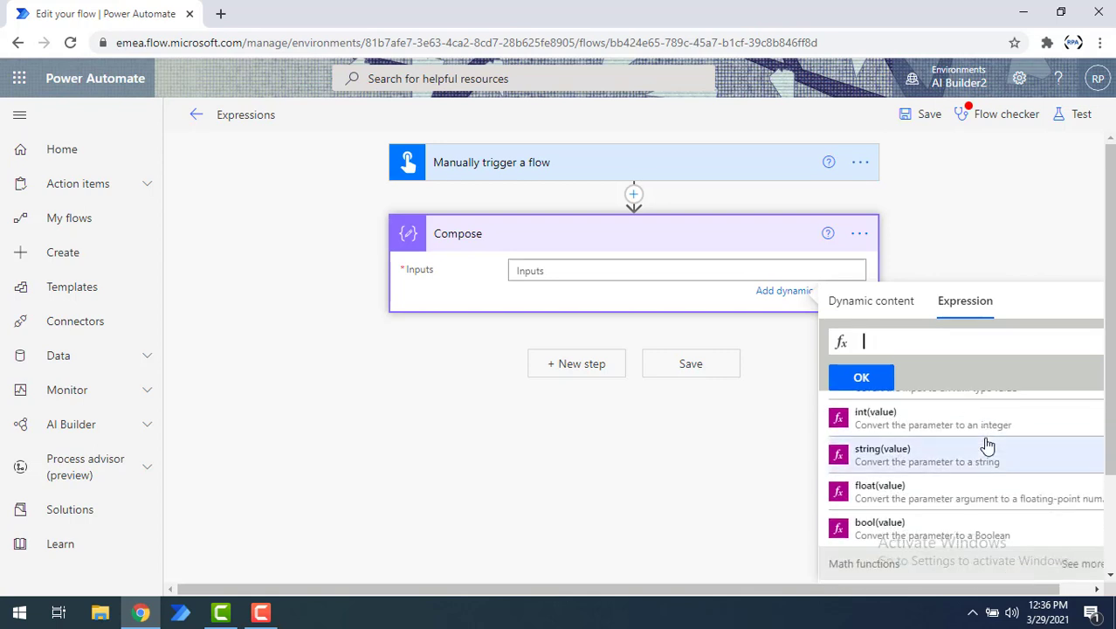
scroll(985, 446, down, 2)
drag(877, 594, 1009, 598)
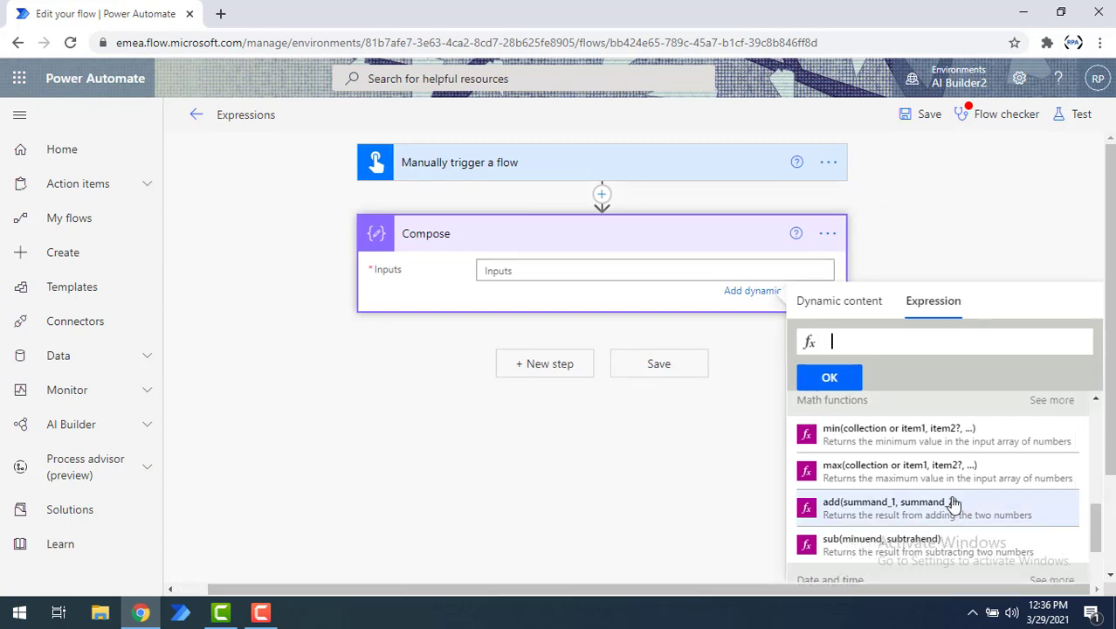
click(838, 302)
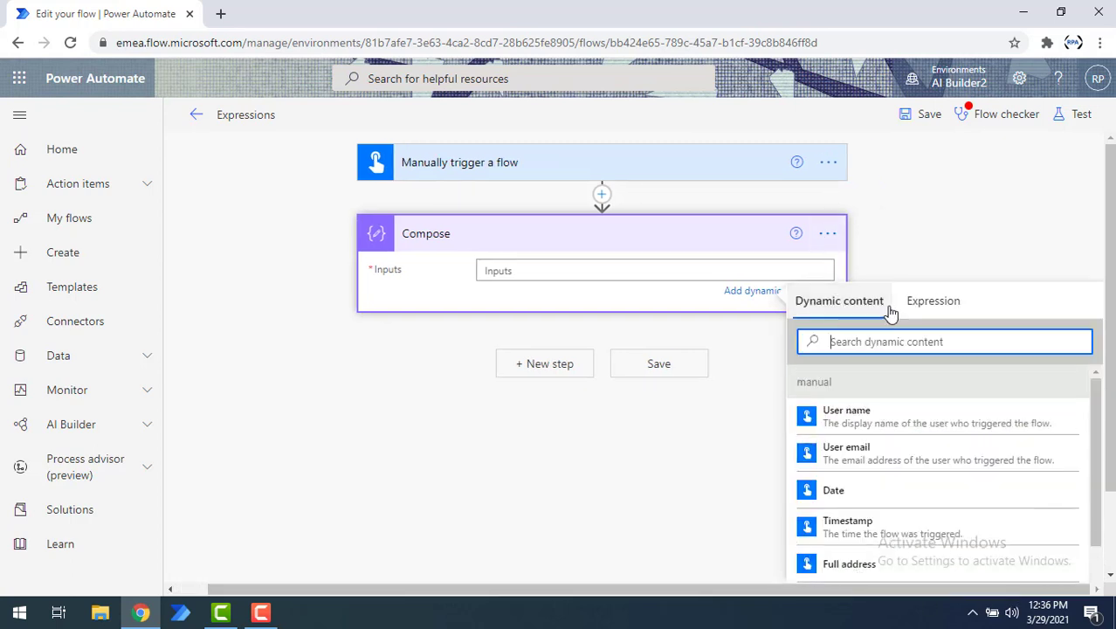
click(930, 304)
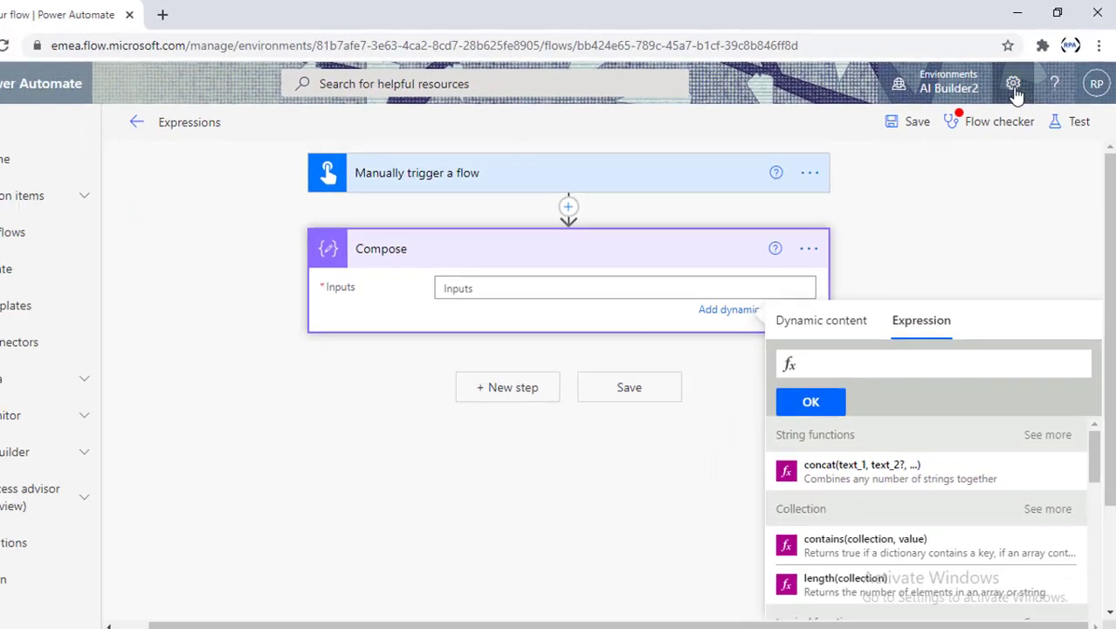
Step: Turn on Experimental Features in the Power Automate settings, save, and reload the site
click(1012, 86)
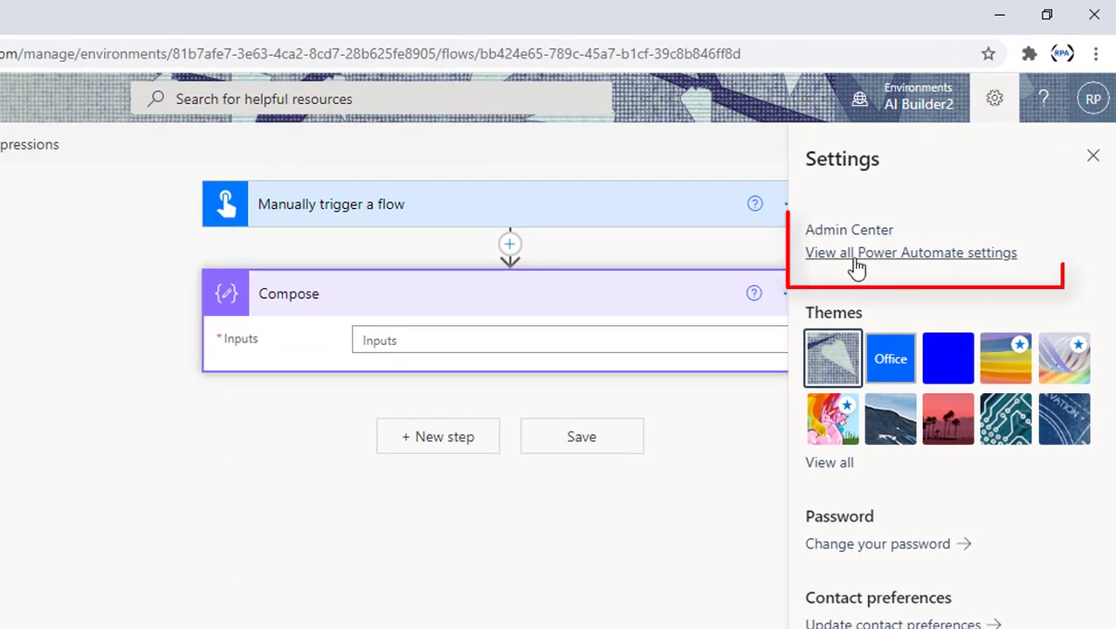
click(963, 253)
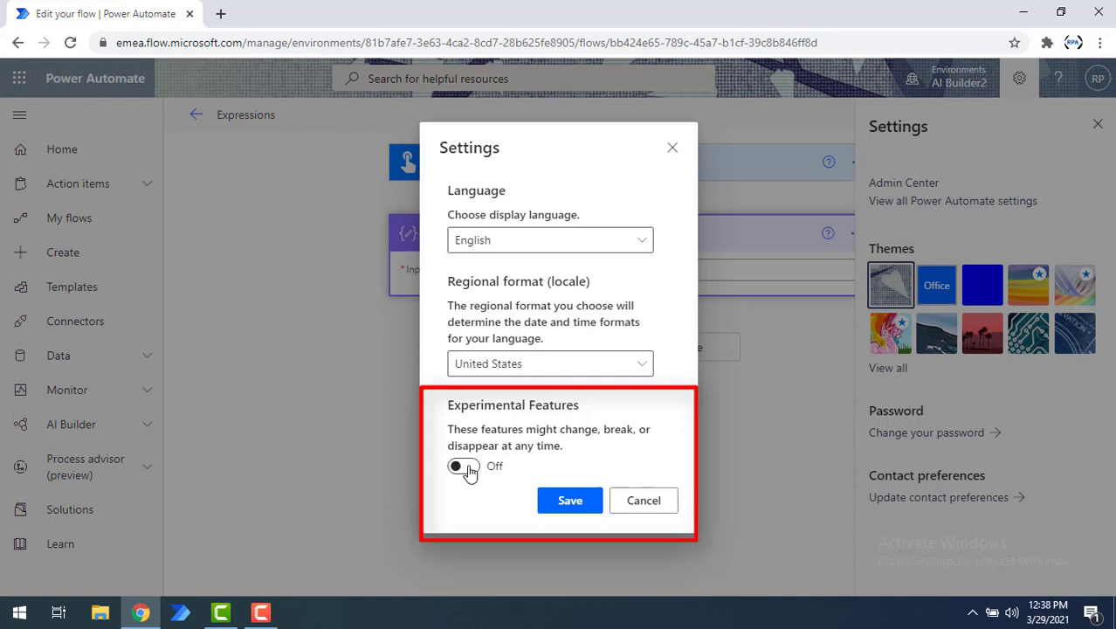
click(468, 468)
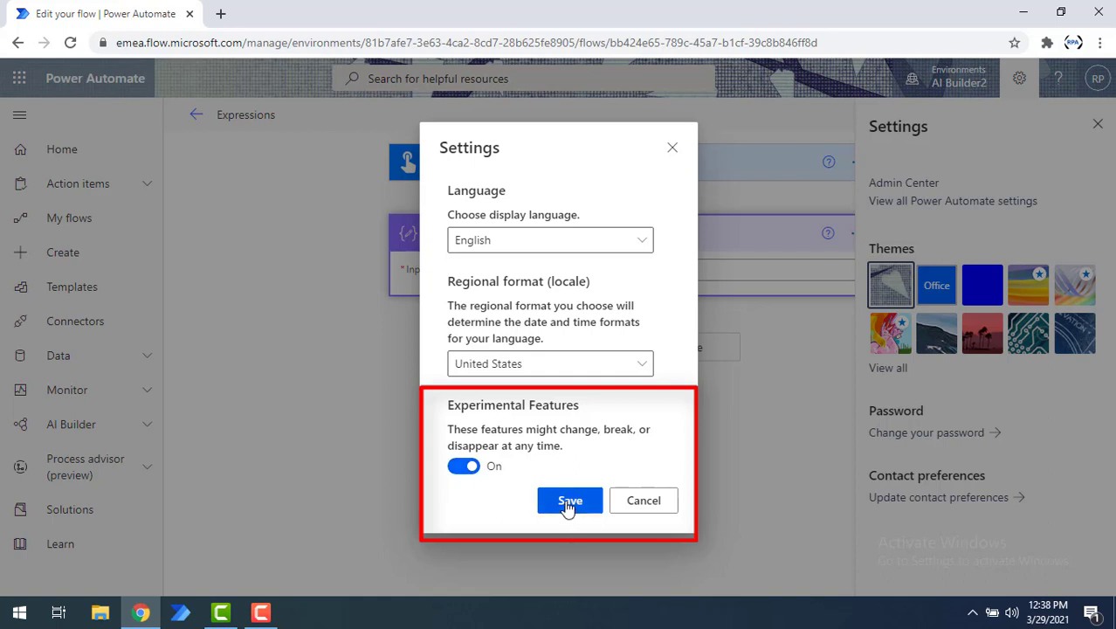
click(567, 505)
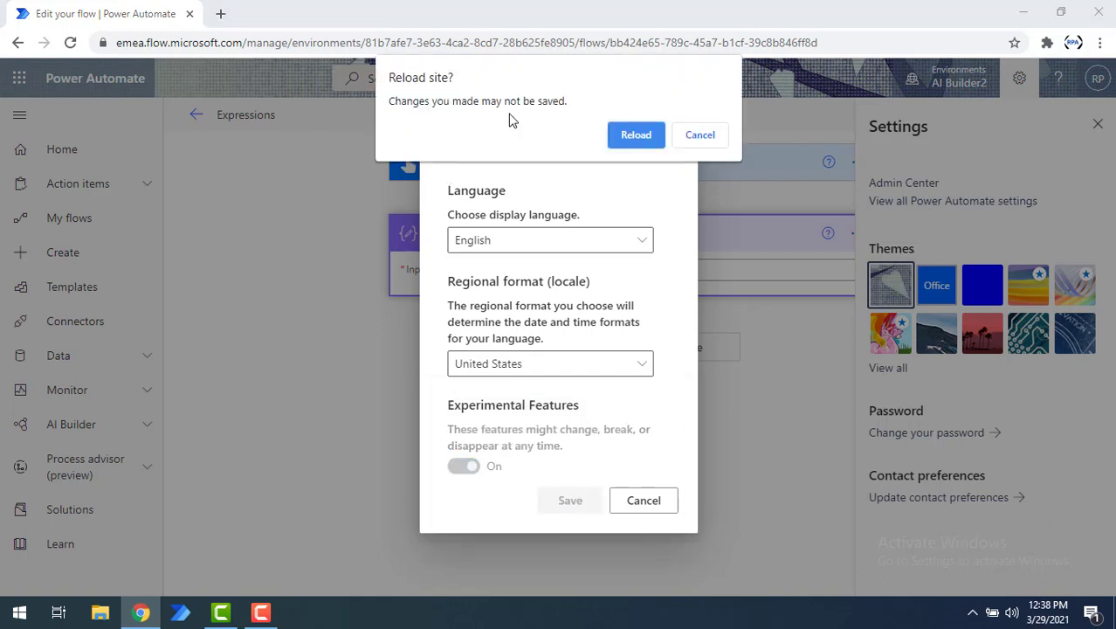
click(635, 136)
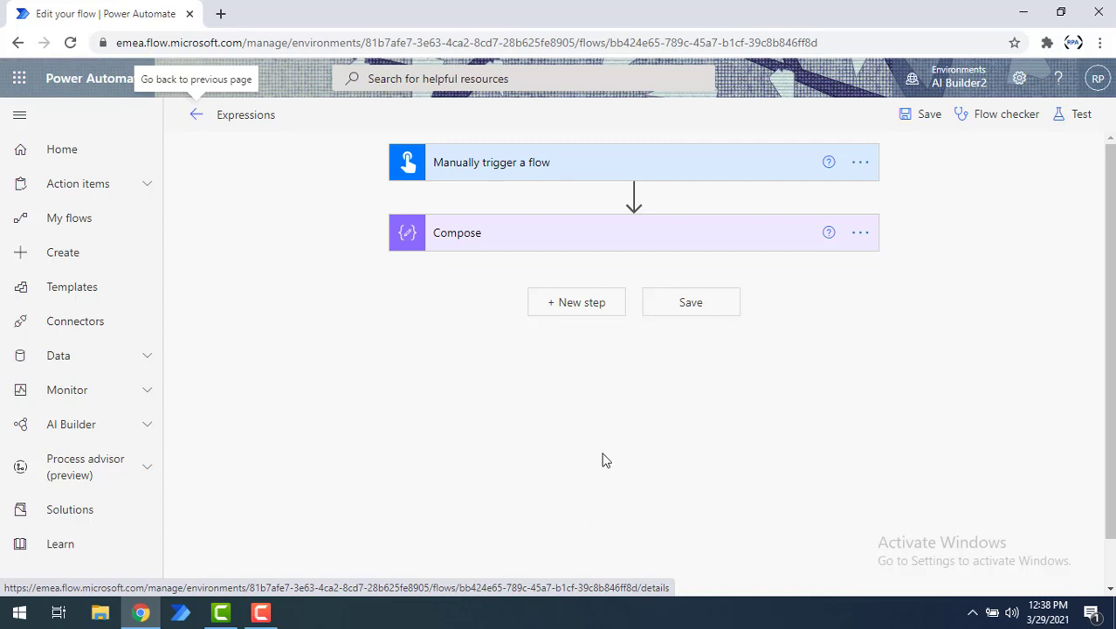
Step: Open the new expression editor for the Compose Inputs field and start a concat expression
click(471, 248)
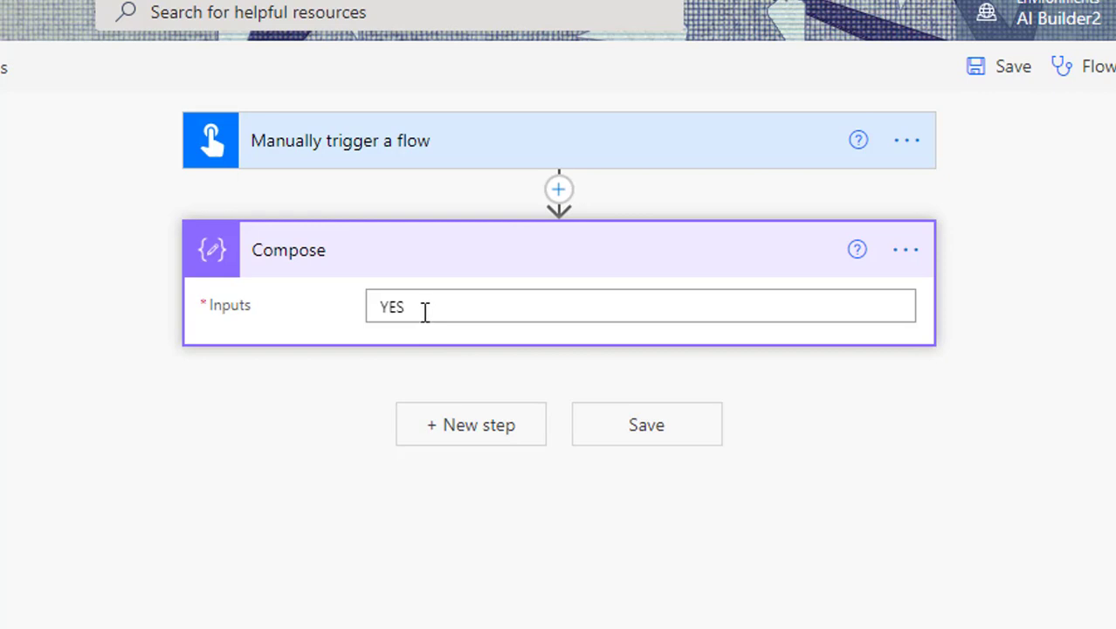
click(425, 312)
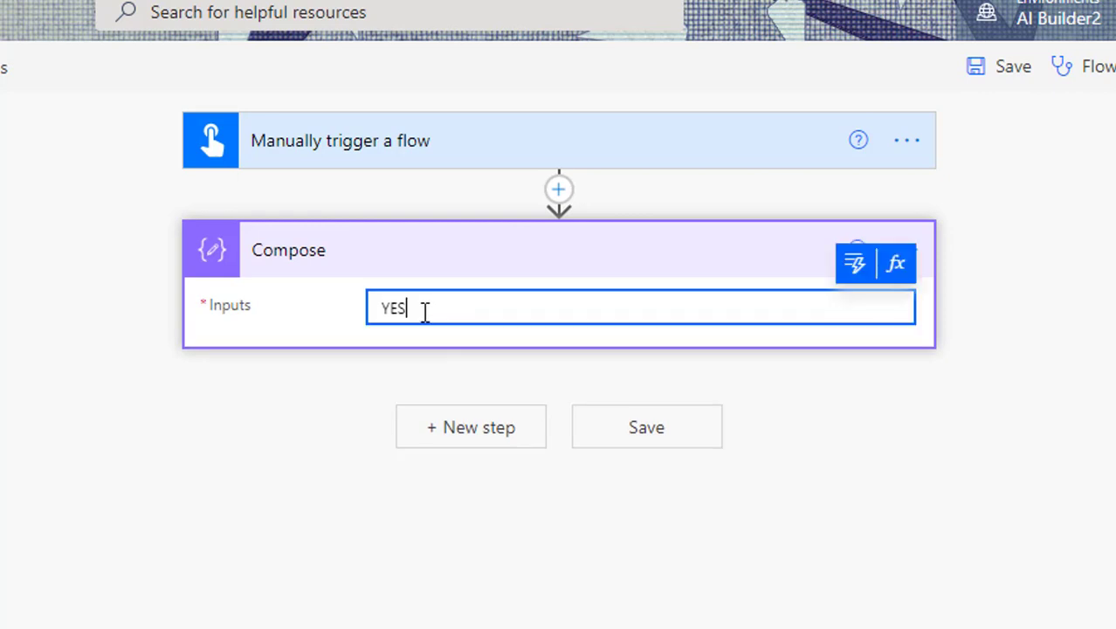
click(897, 267)
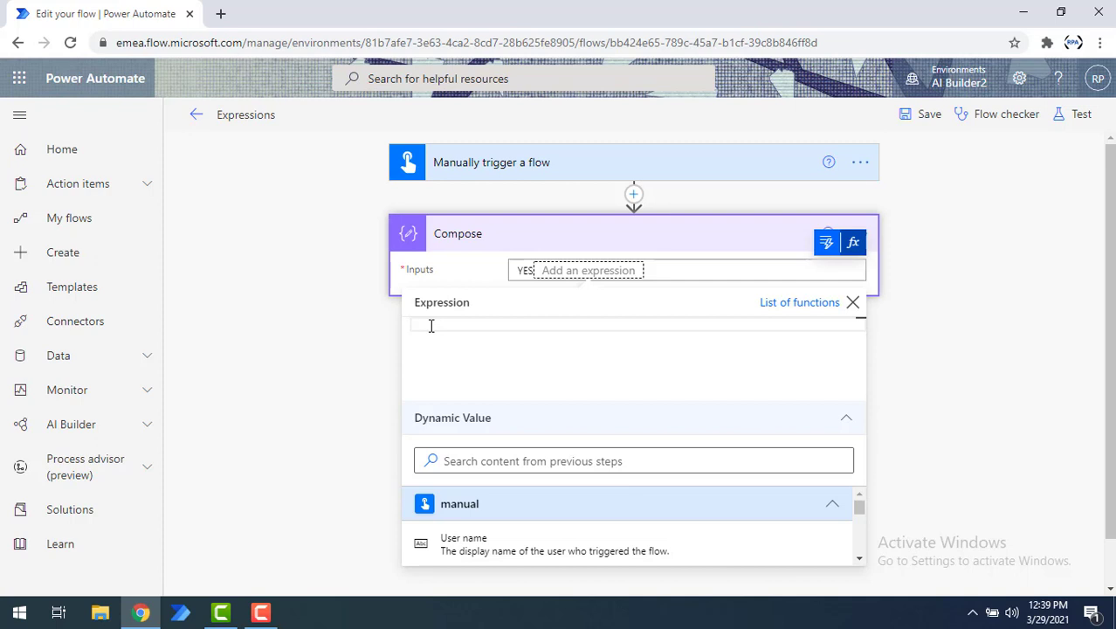
text(concat)
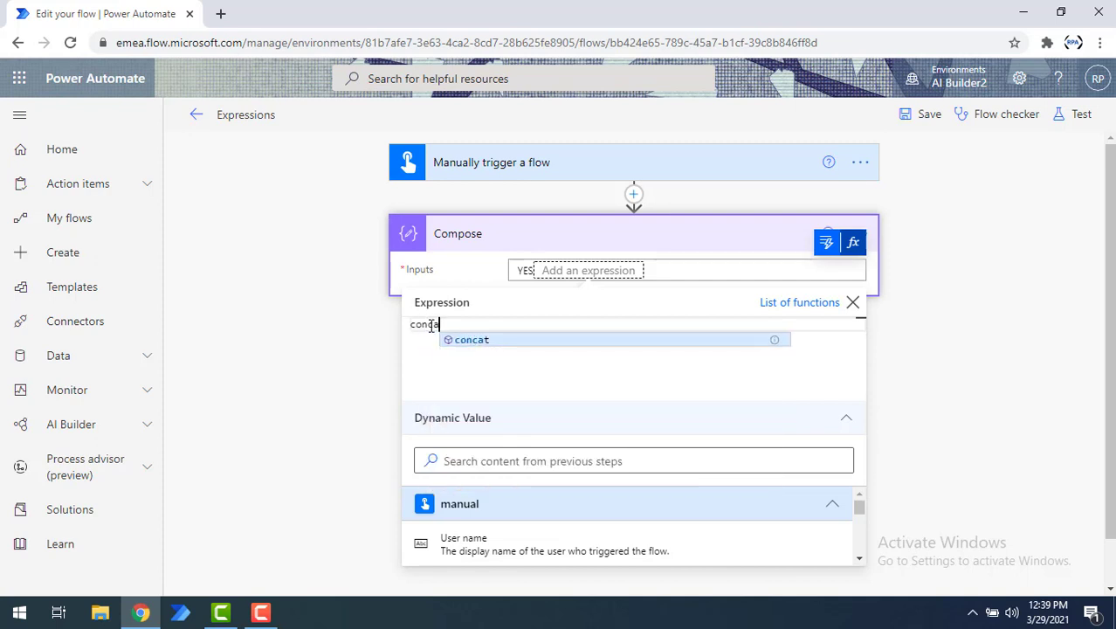
click(476, 346)
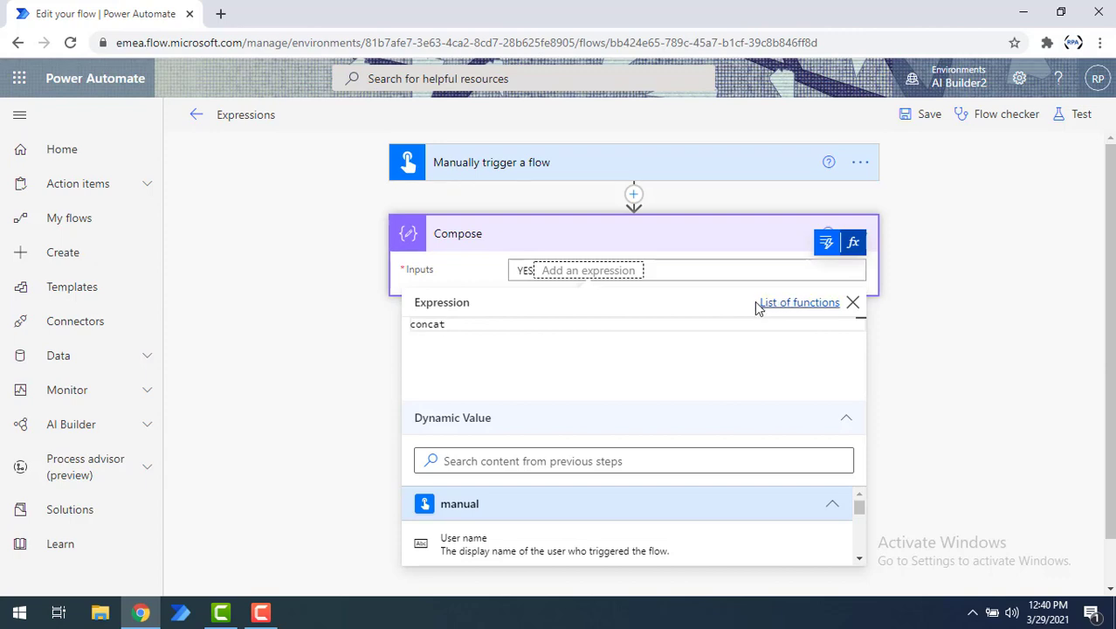
Step: Open the functions reference guide from the list of functions, skim it, and return to the flow
click(803, 306)
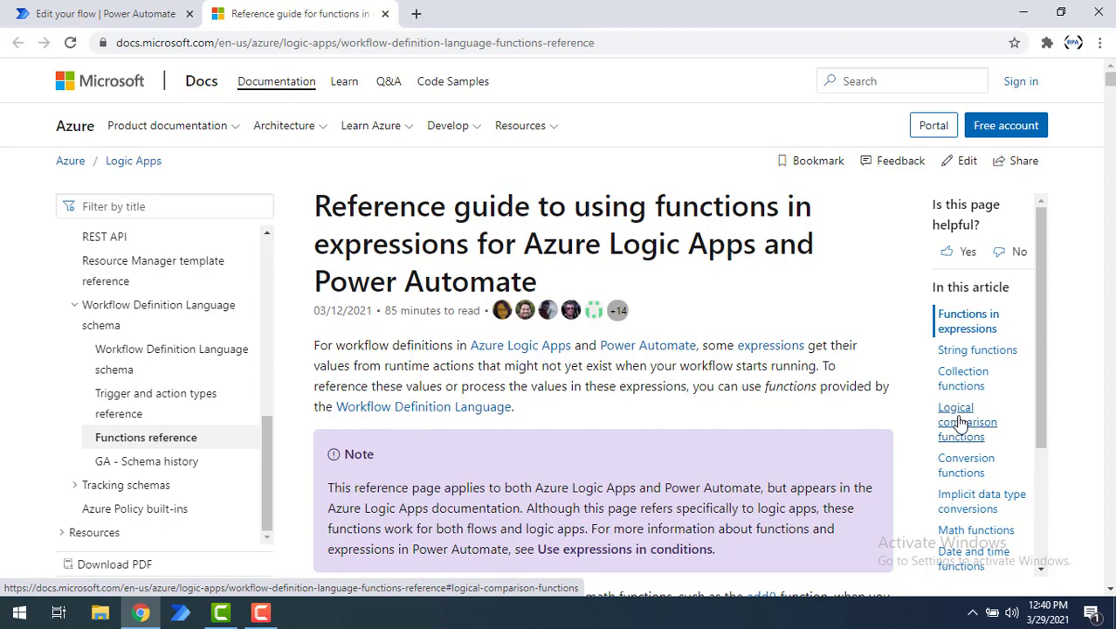
scroll(962, 437, down, 1)
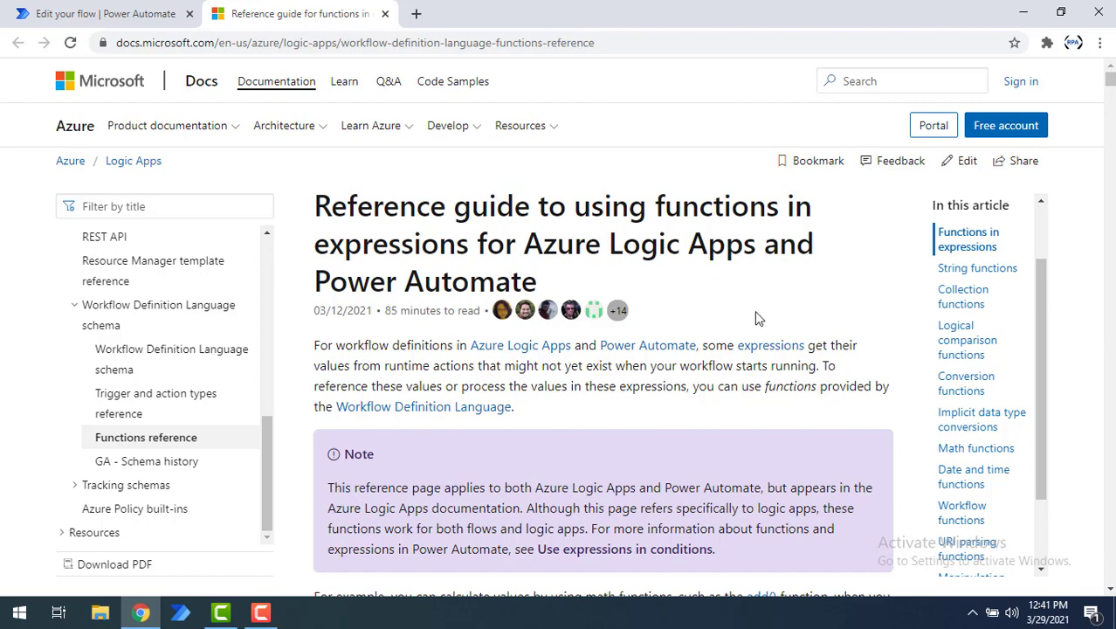
scroll(753, 318, down, 5)
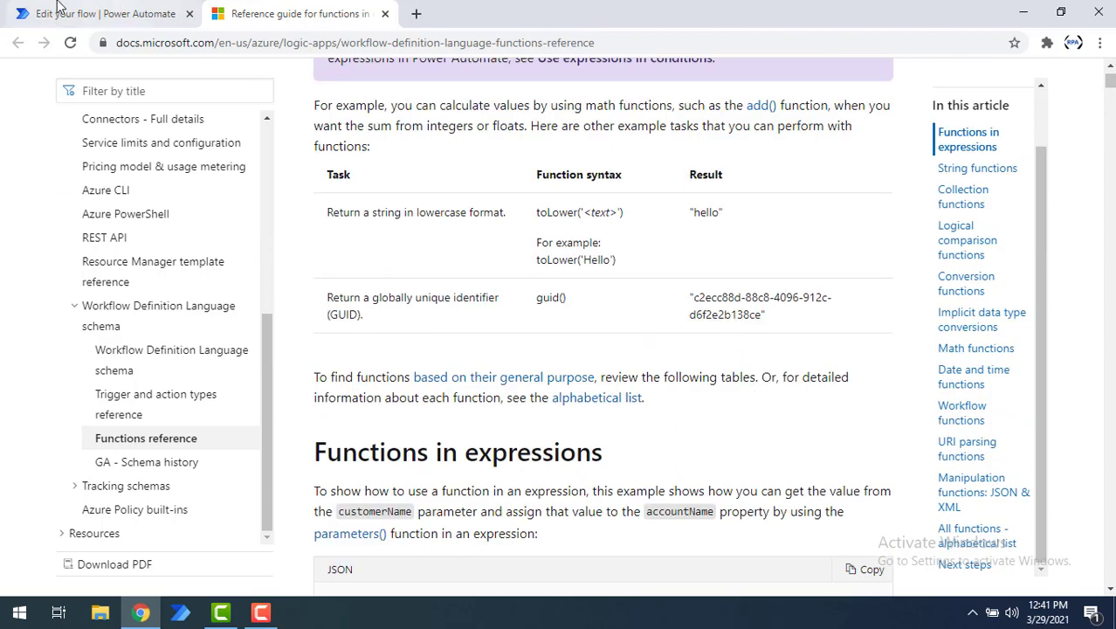
click(59, 7)
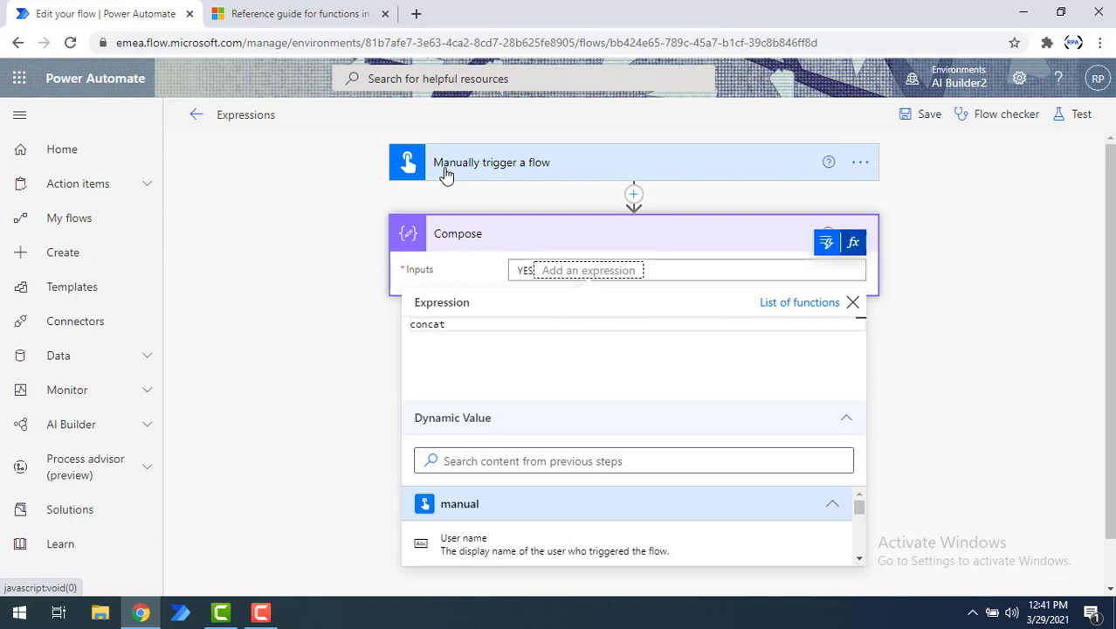
Step: Insert the trigger's Input value into the expression to form concat(triggerBody()['text']
click(456, 457)
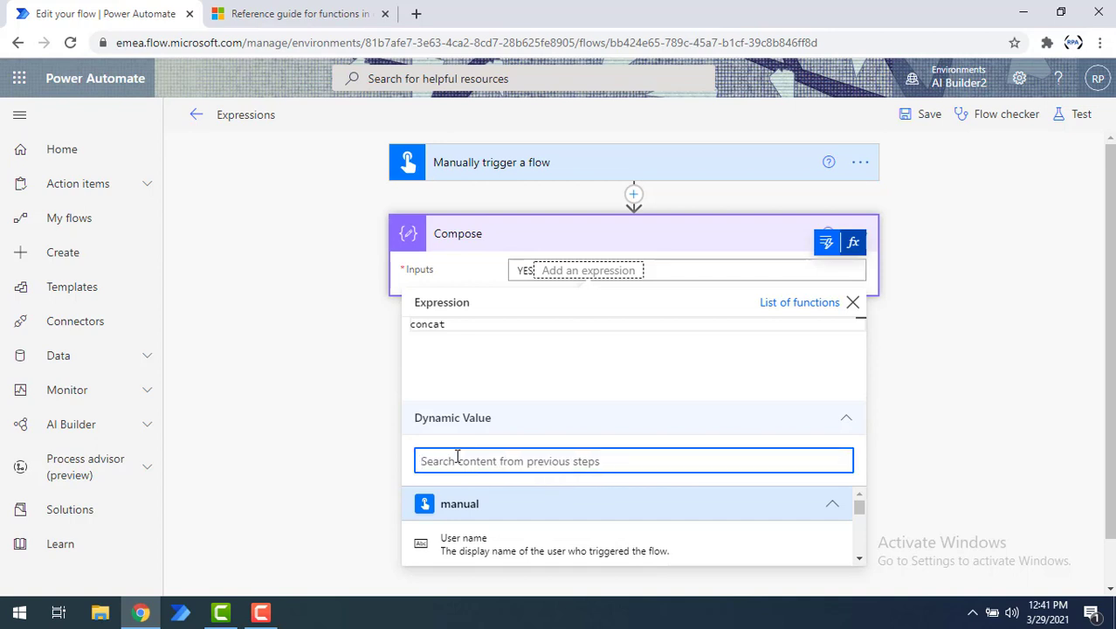
text(input)
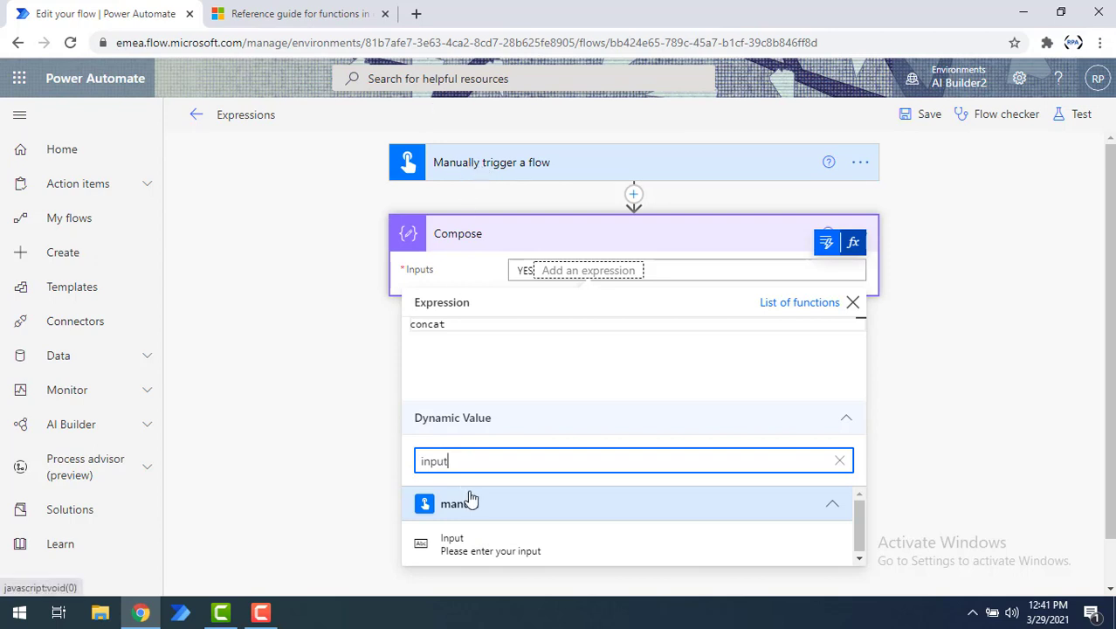
click(476, 557)
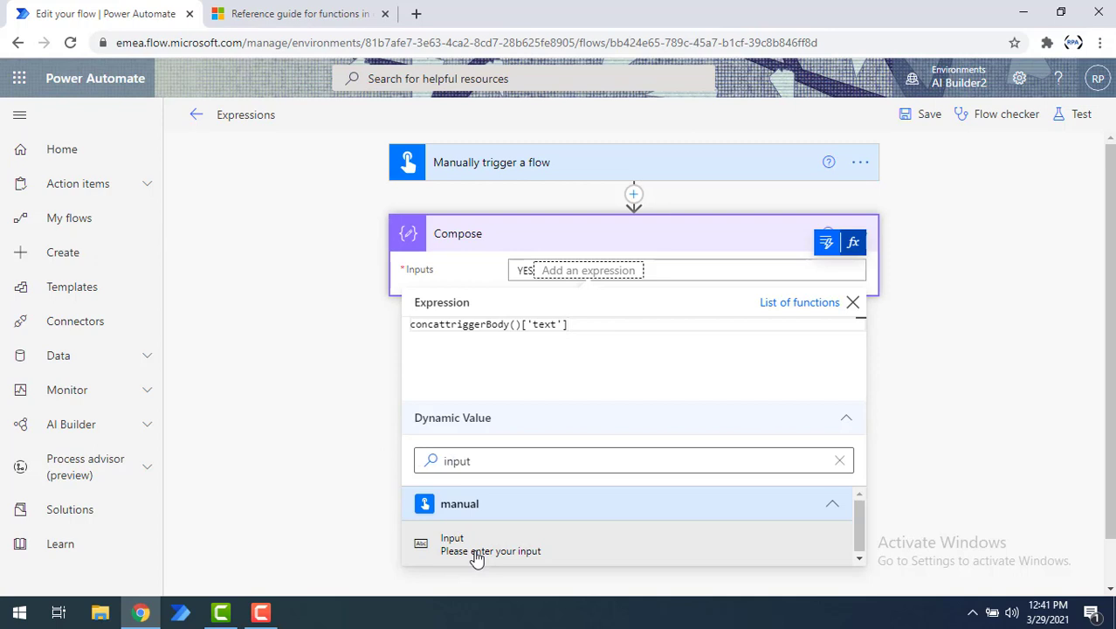
double_click(428, 324)
key(Right)
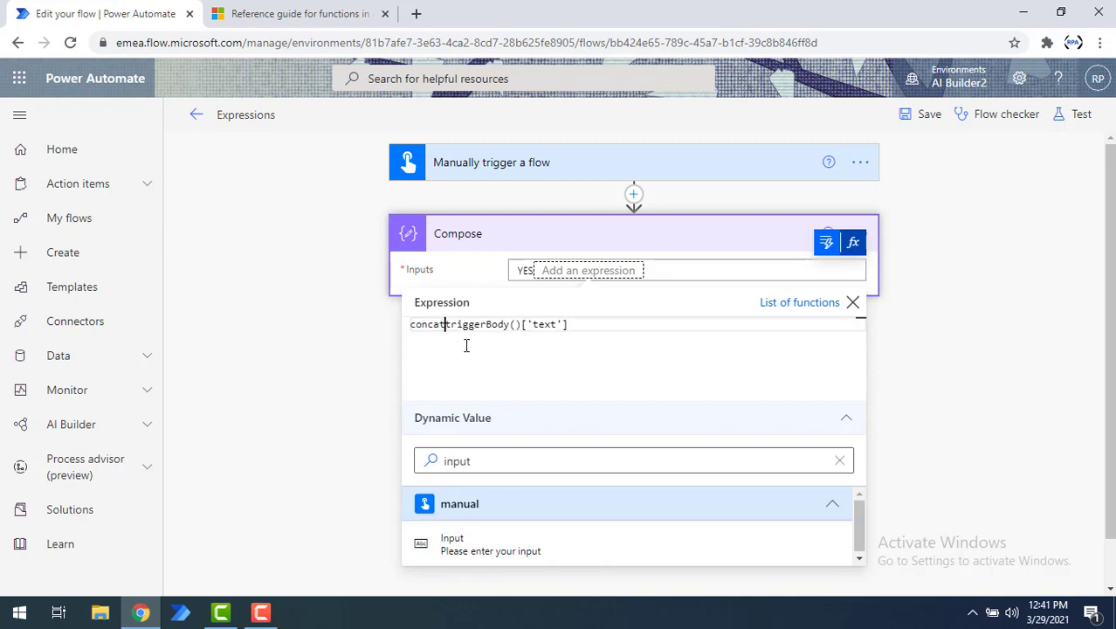
text(()
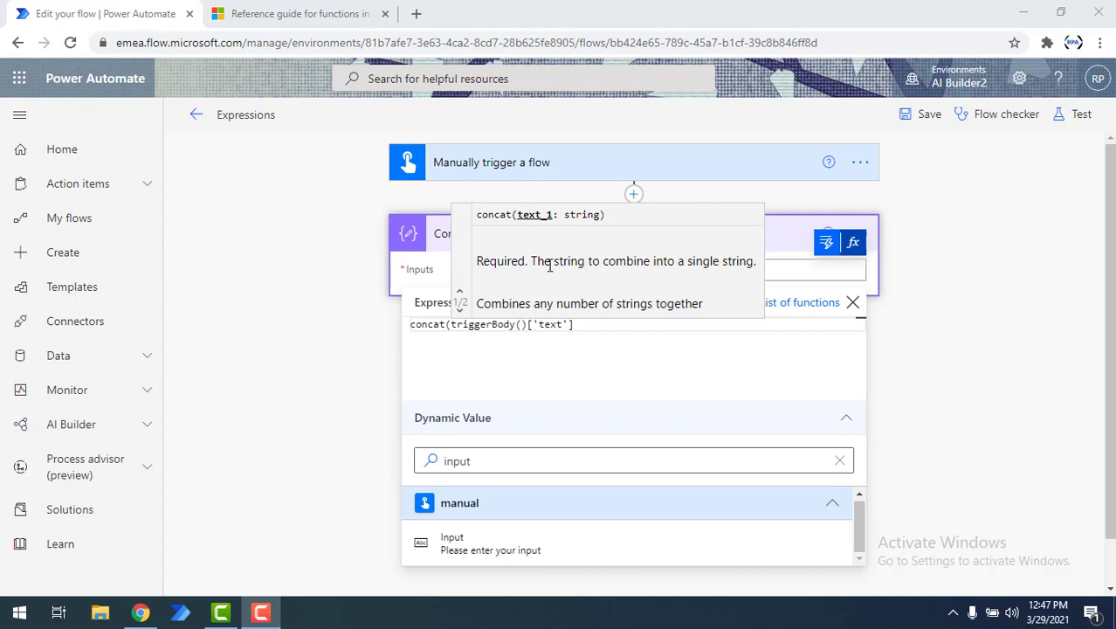
Step: Close the expression editor and delete the inserted concat token from the Inputs field
click(659, 378)
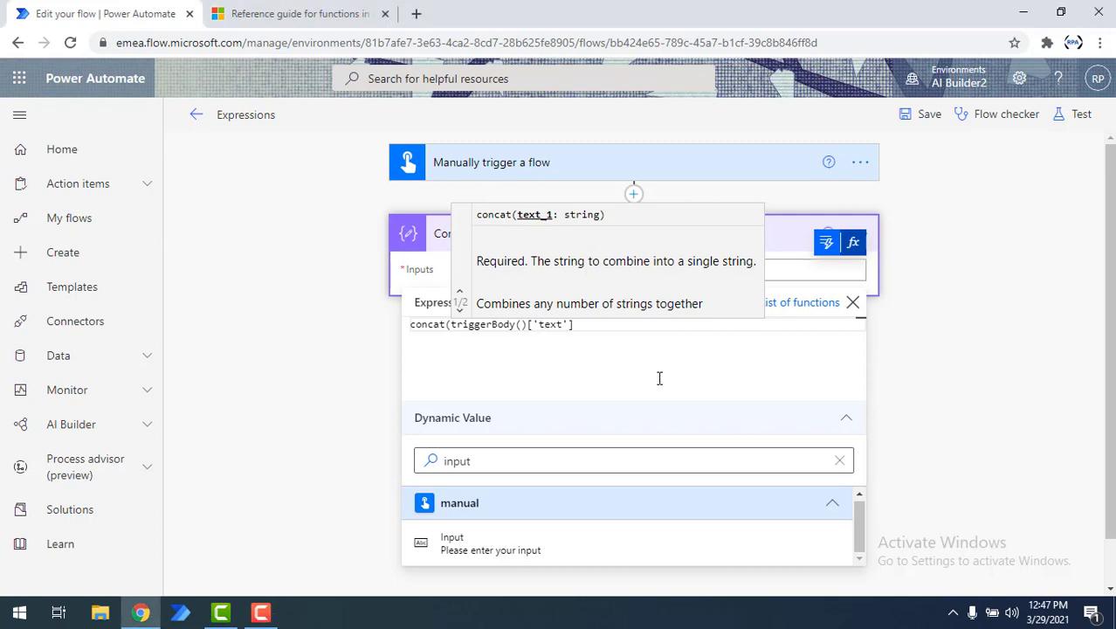
click(826, 251)
click(826, 250)
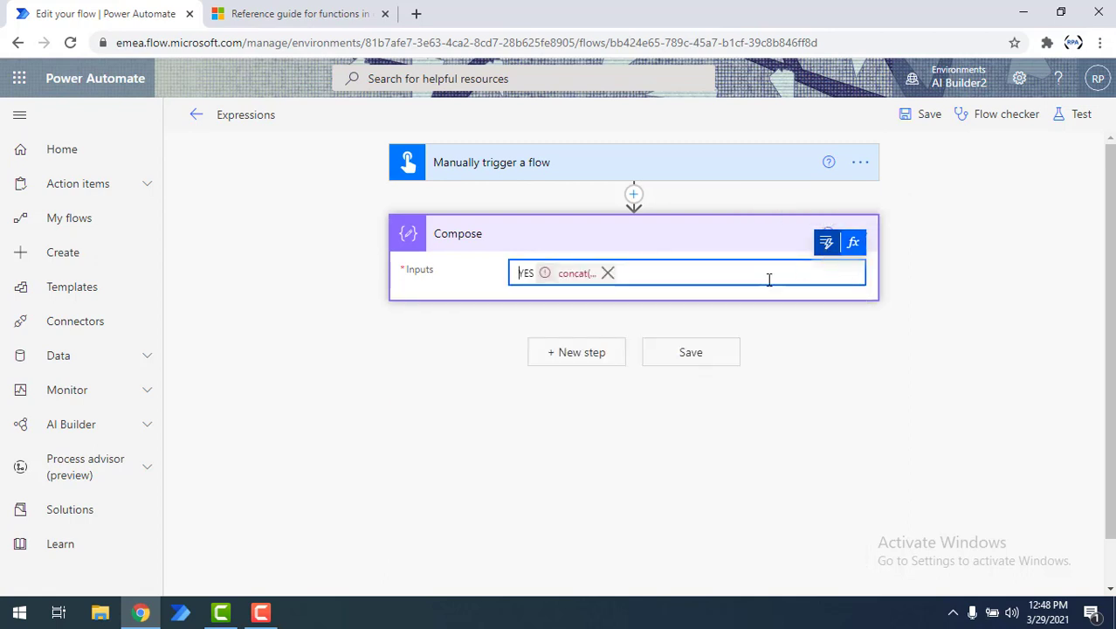
click(607, 274)
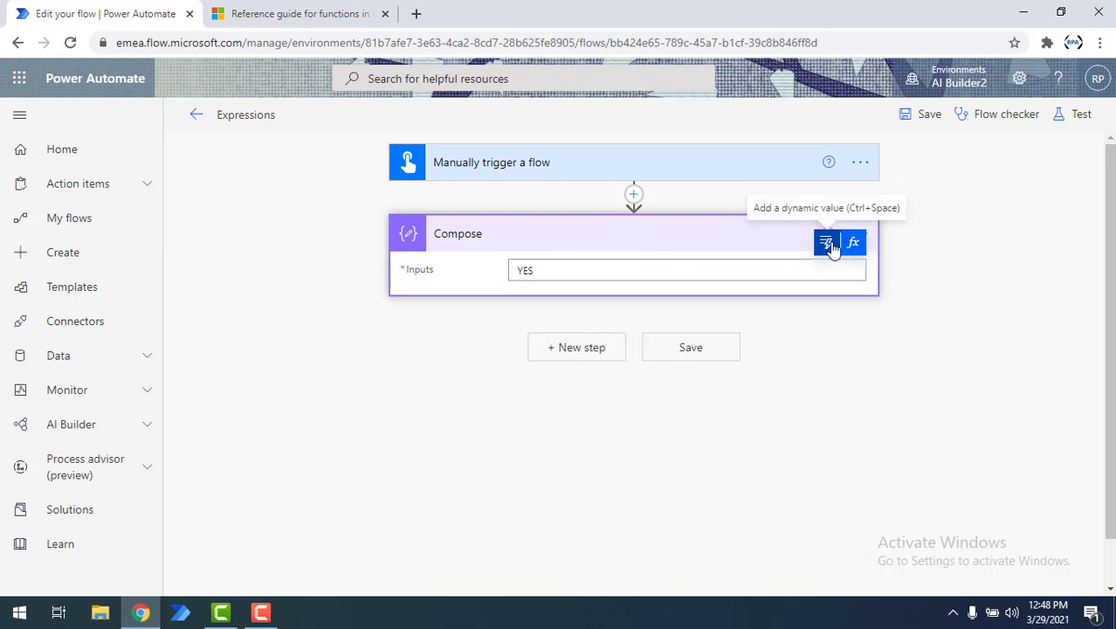
Step: Open the dynamic value picker for the Inputs field and browse the trigger's fields
click(828, 247)
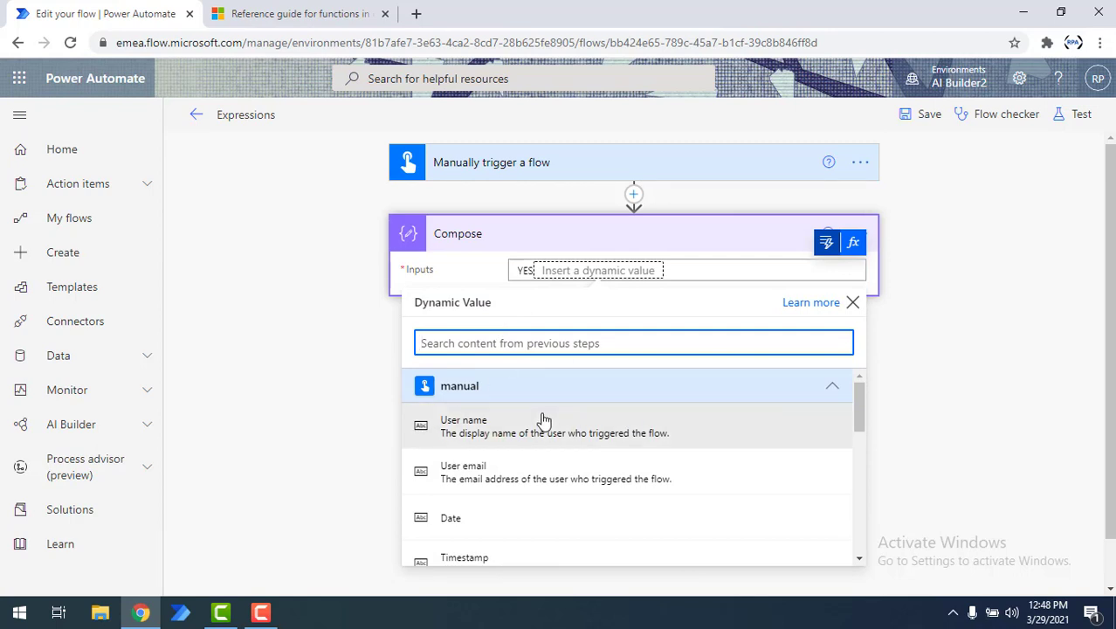
scroll(524, 419, down, 3)
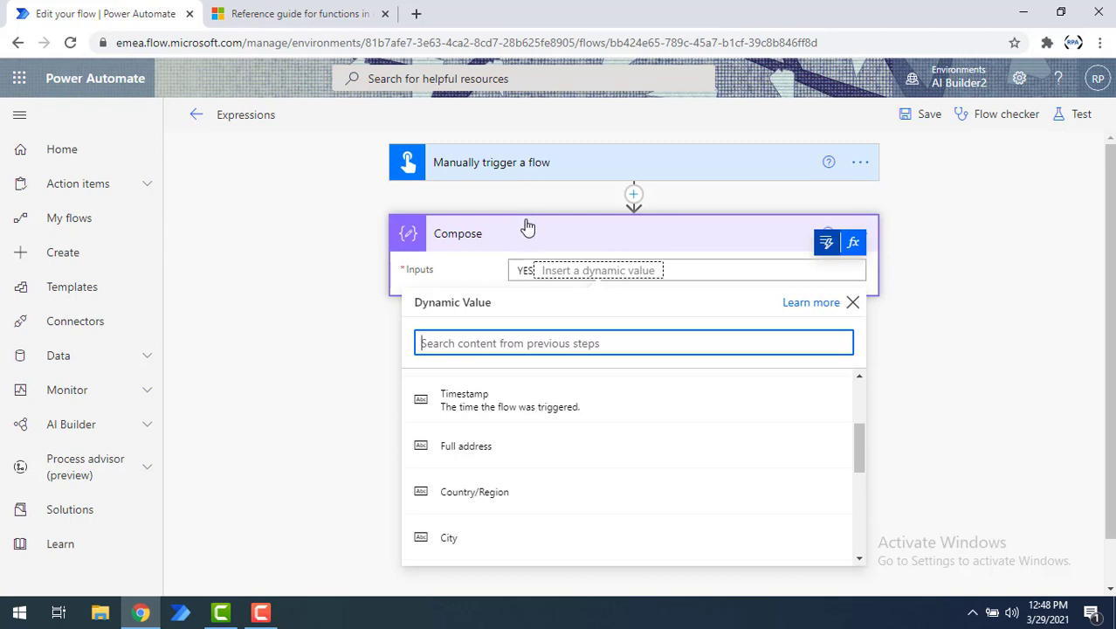
click(627, 304)
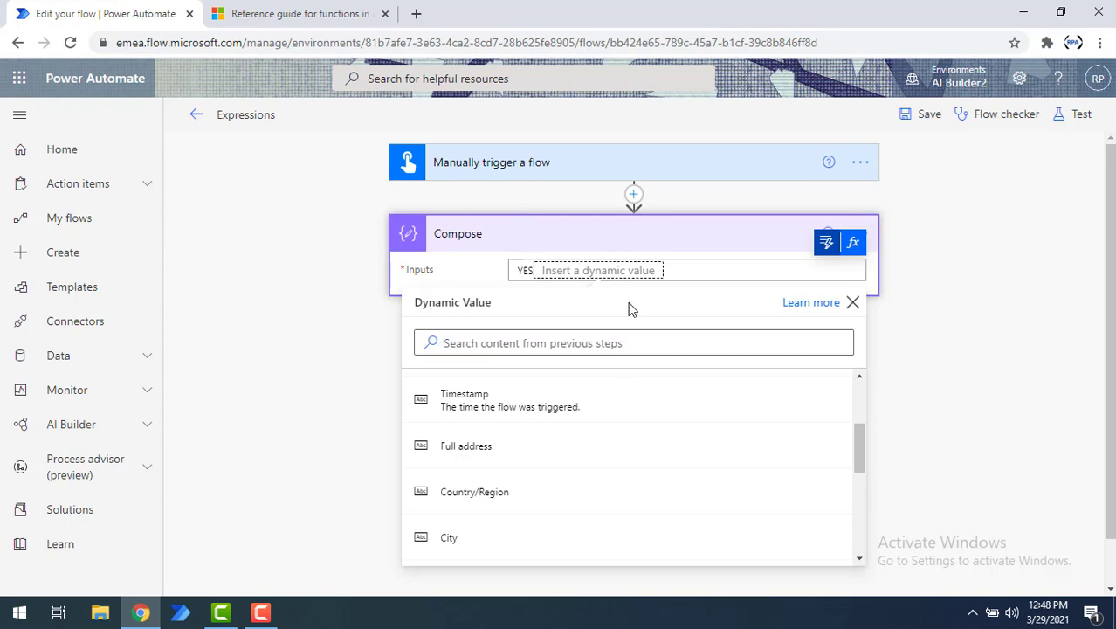